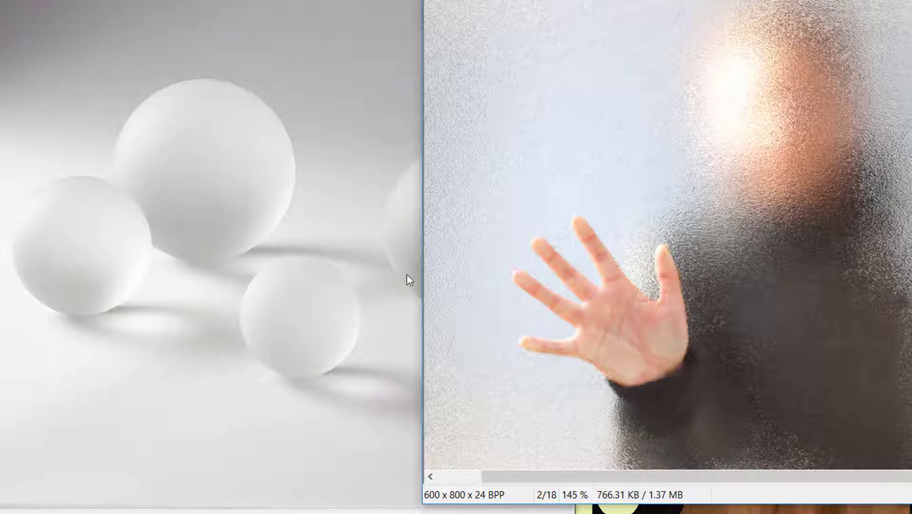
Zoom the frosted glass photo to 248% and pan across its grainy texture
scroll(704, 365, up, 2)
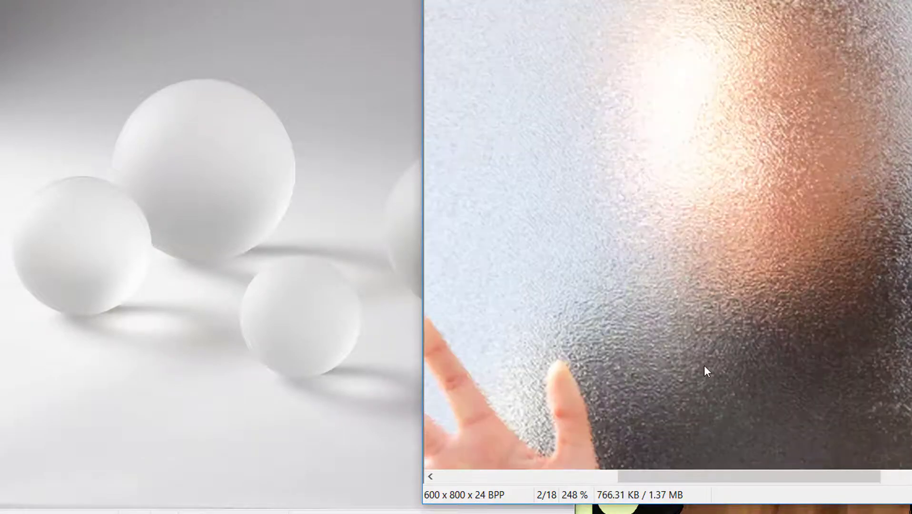
drag(706, 364, 727, 323)
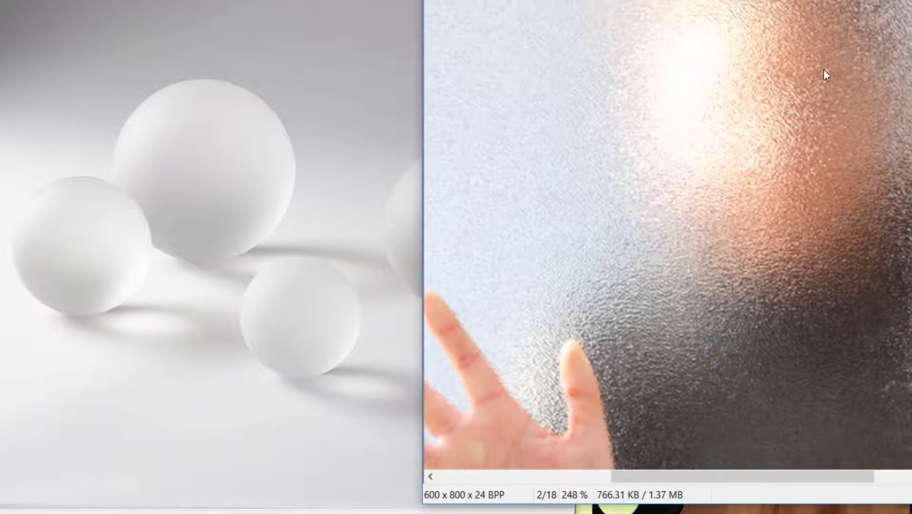
drag(736, 290, 763, 319)
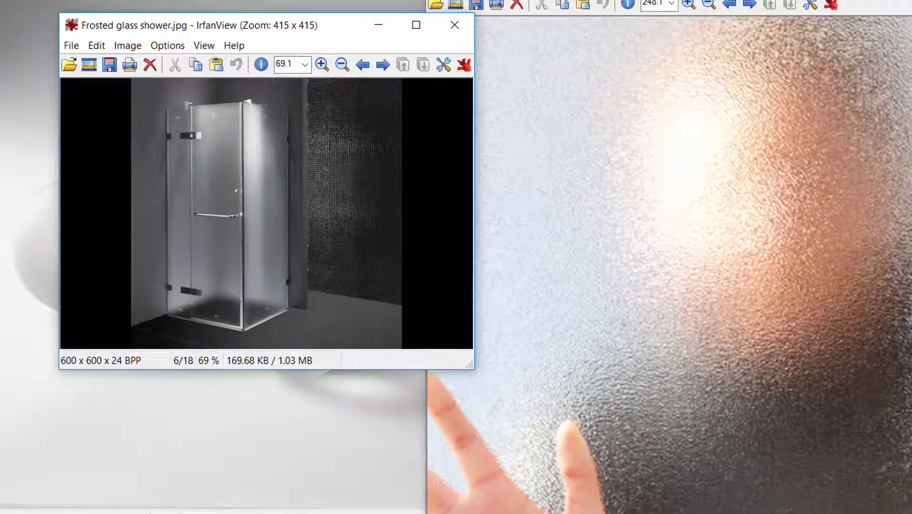
Place a second frosted shower photo at top-centre, then bring the figure-behind-frosted-glass photo forward
click(851, 498)
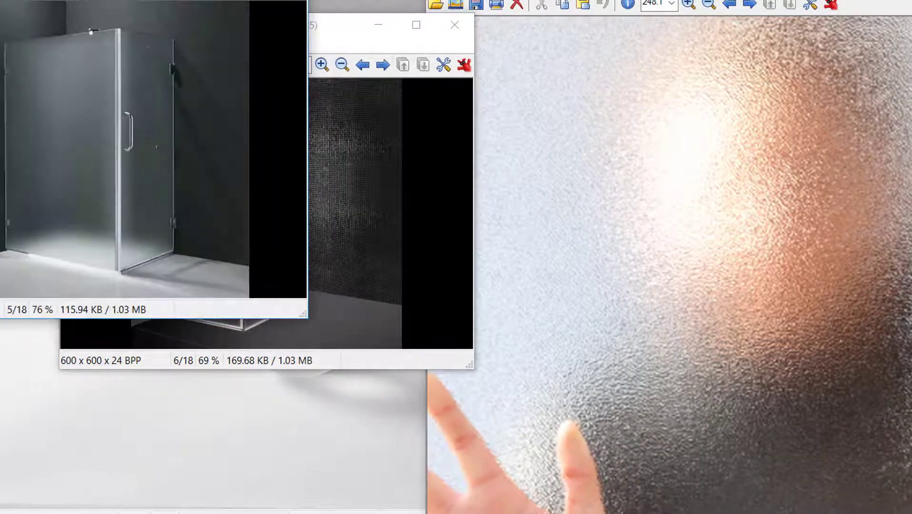
drag(127, 0, 533, 0)
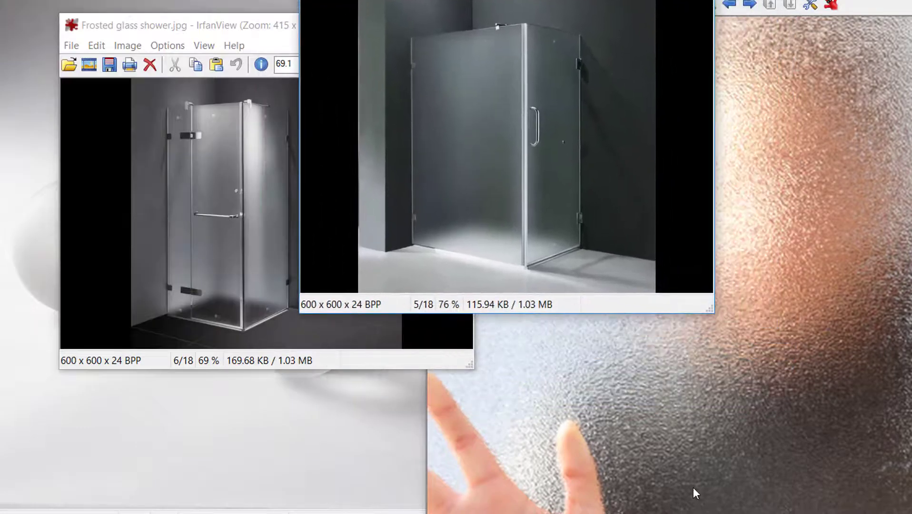
mouse_move(662, 513)
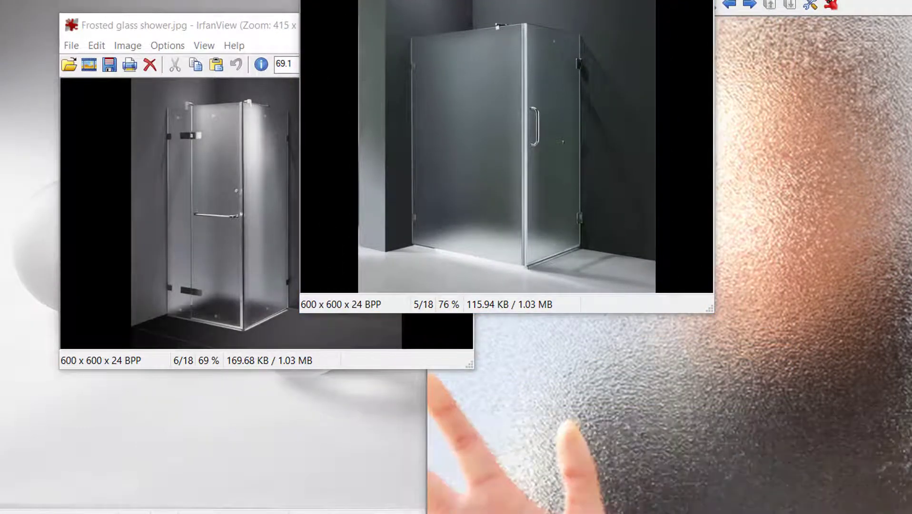
click(545, 467)
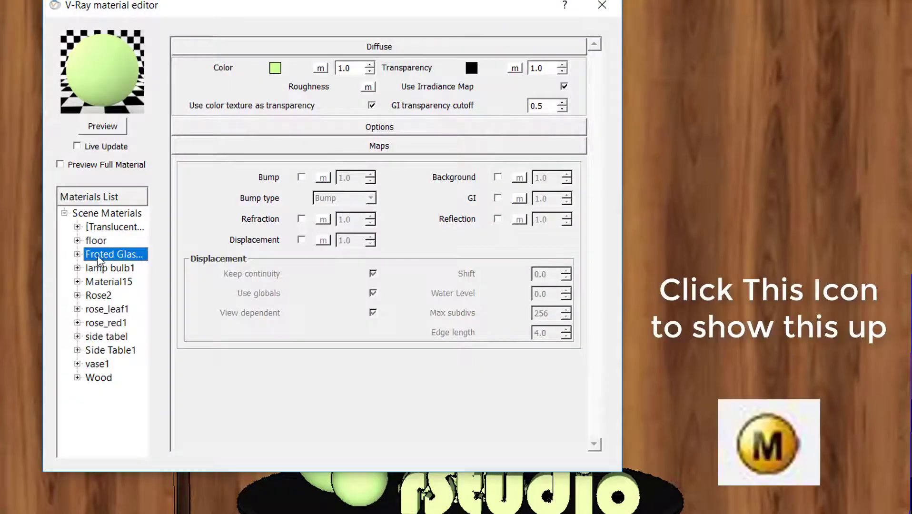
Collapse Diffuse and create a Refraction layer under the Froted Glass material
click(397, 47)
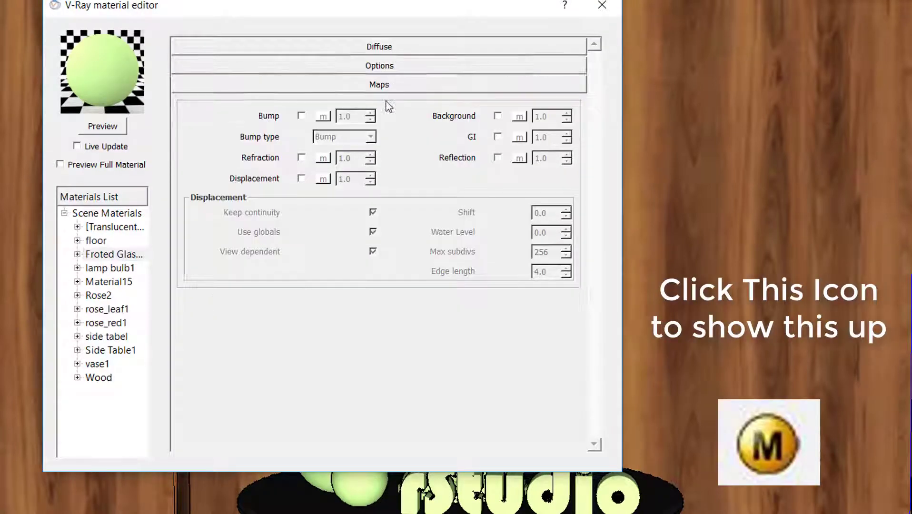
click(77, 254)
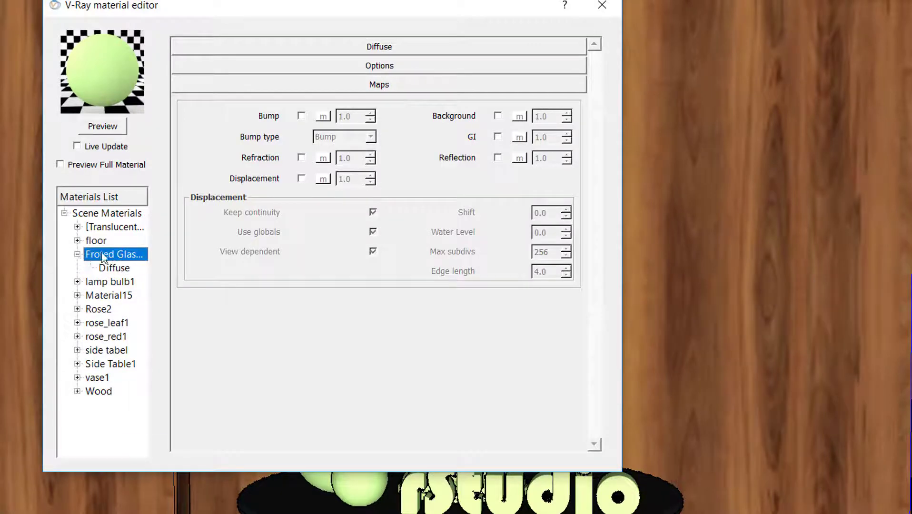
right_click(103, 257)
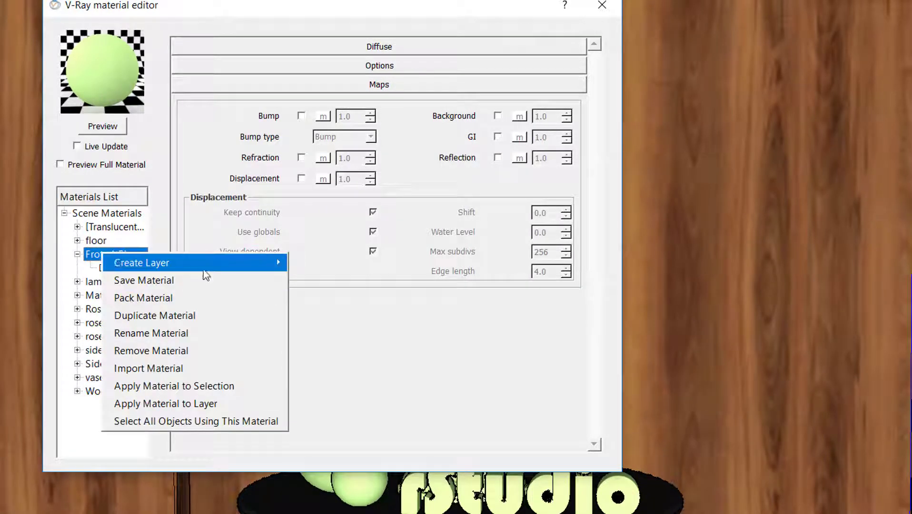
mouse_move(204, 271)
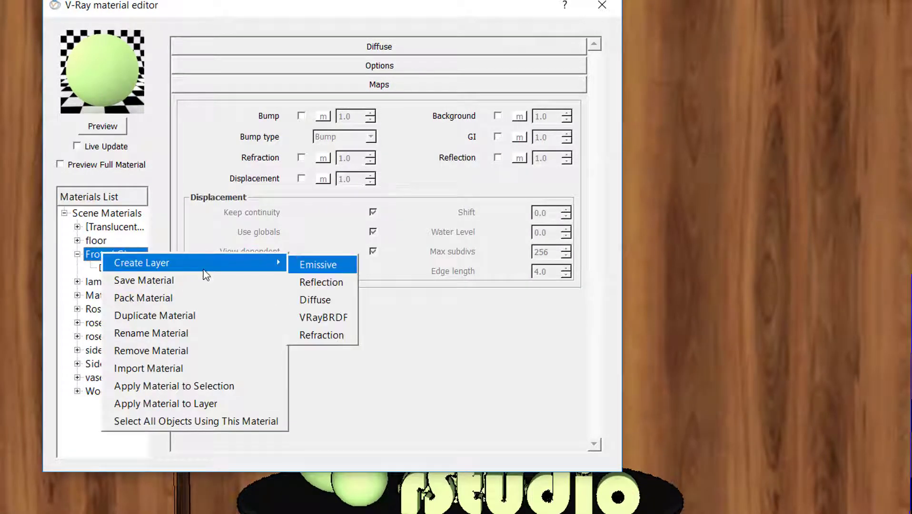
click(338, 335)
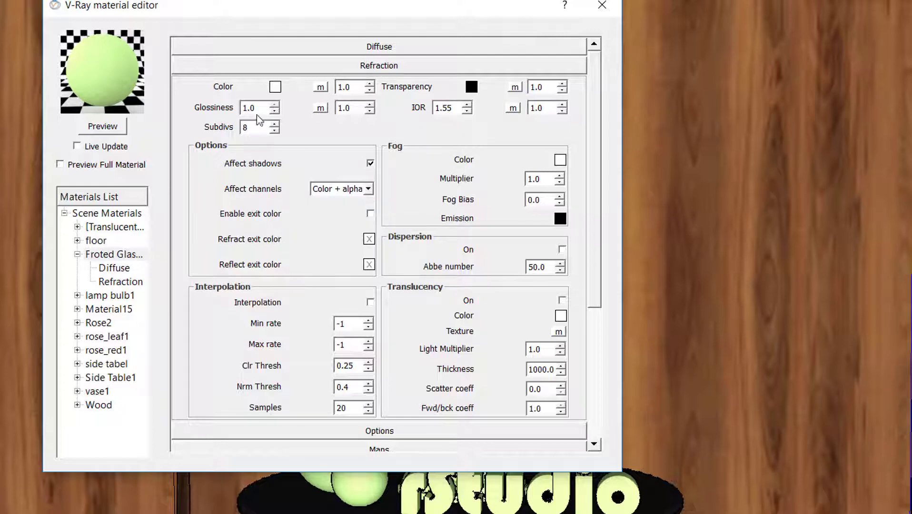
Set the refraction IOR to 1.2 and Glossiness to 0.85
drag(449, 108, 443, 111)
text(2)
key(Return)
click(461, 126)
drag(269, 109, 207, 109)
click(243, 114)
drag(269, 109, 206, 116)
text(.85)
key(Return)
click(350, 143)
Pick a pale green (202, 255, 208) for the refraction Fog Color
click(560, 160)
drag(388, 115, 809, 84)
click(826, 186)
drag(826, 185, 835, 203)
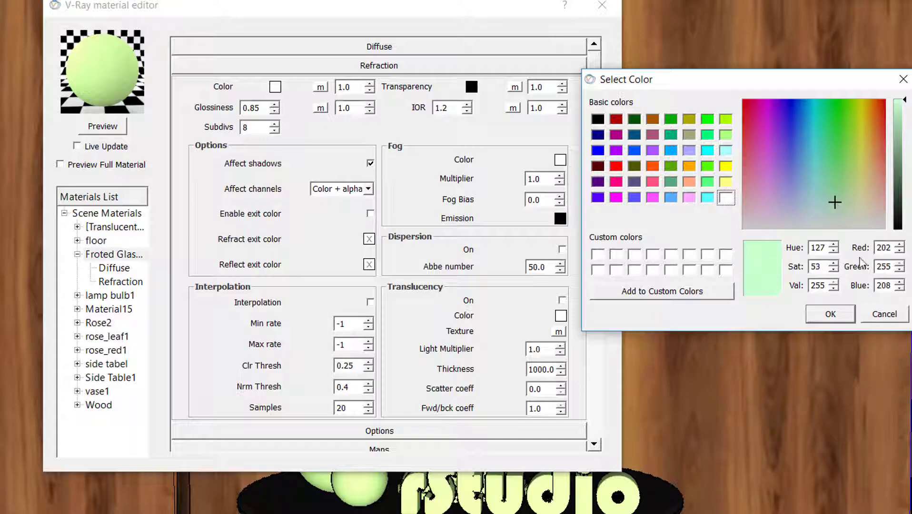
Confirm the pale green fog colour and expand the Diffuse rollout
click(826, 318)
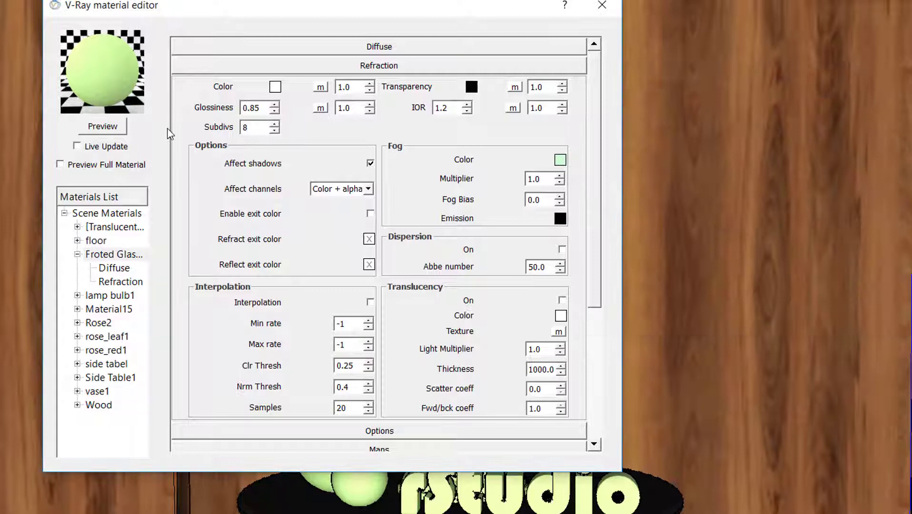
click(396, 51)
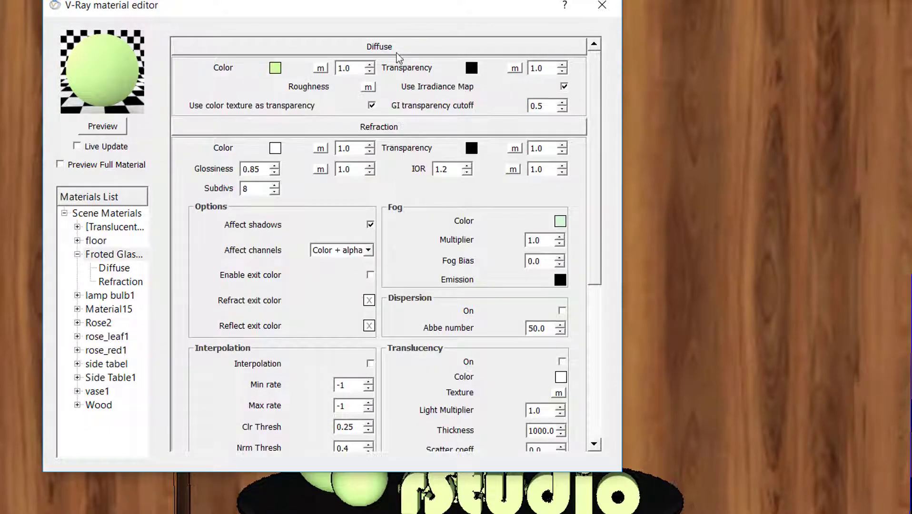
Set the diffuse transparency colour to light grey 225 and refresh the preview
click(471, 68)
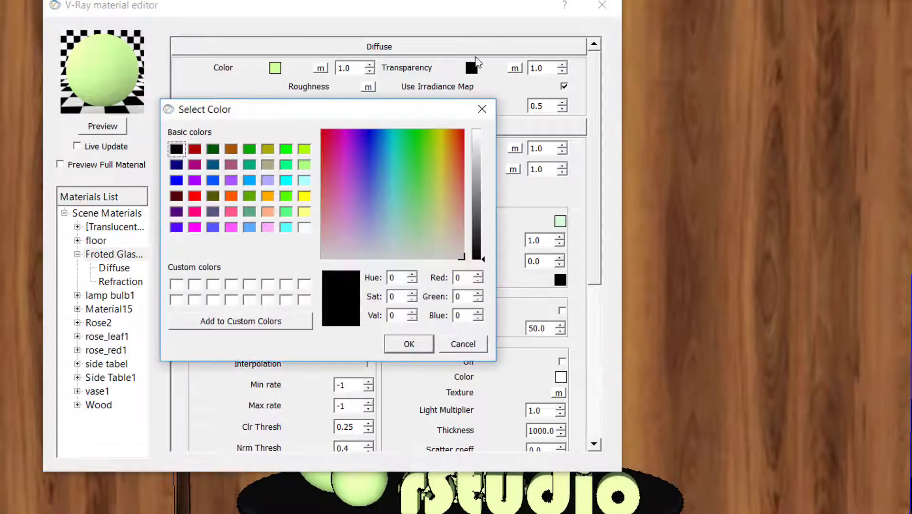
drag(411, 112, 534, 101)
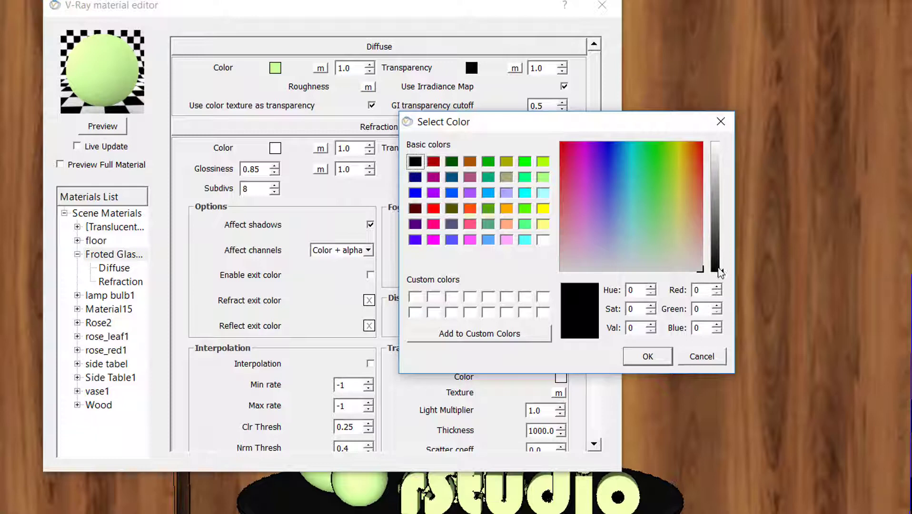
drag(722, 274, 722, 184)
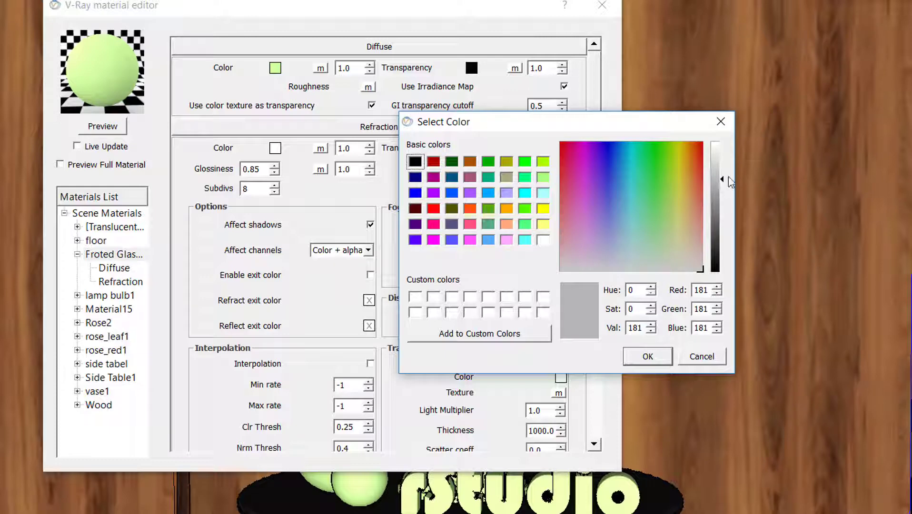
drag(721, 179, 729, 141)
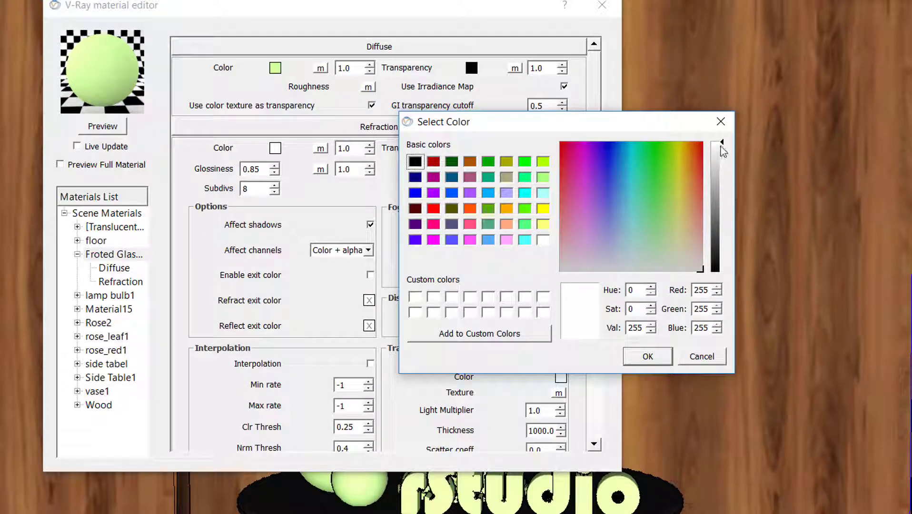
mouse_move(721, 143)
mouse_down()
mouse_move(729, 192)
mouse_move(727, 158)
mouse_up()
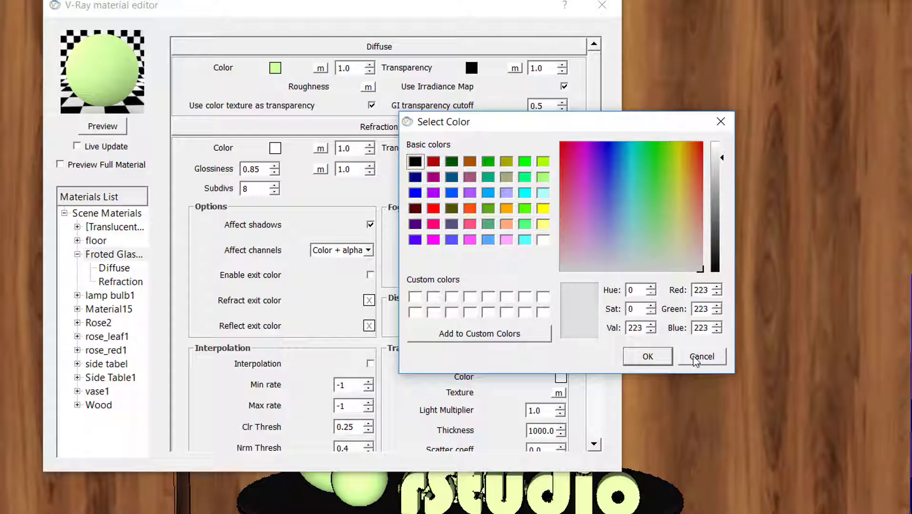
double_click(636, 329)
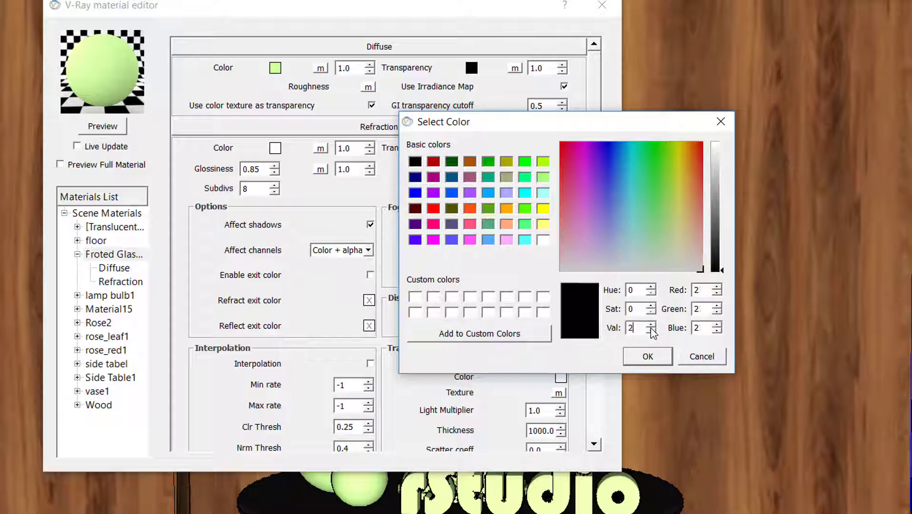
text(25)
click(644, 358)
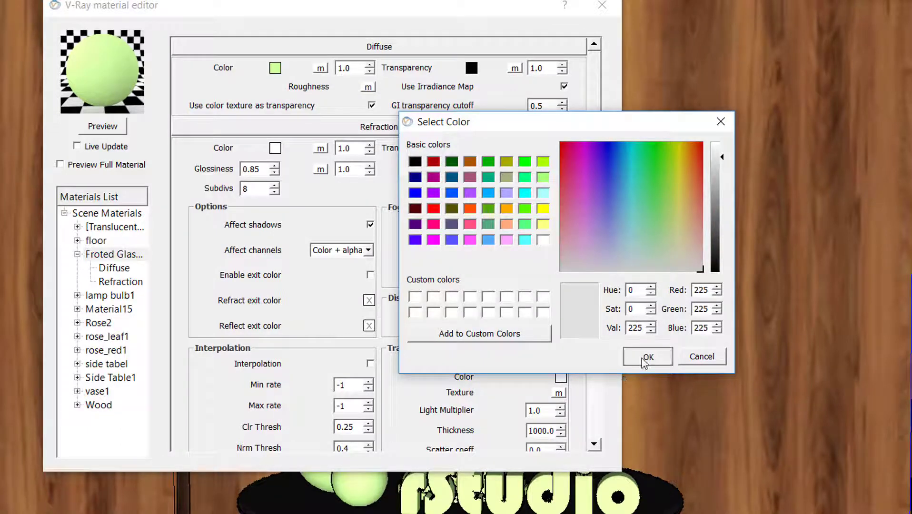
click(103, 126)
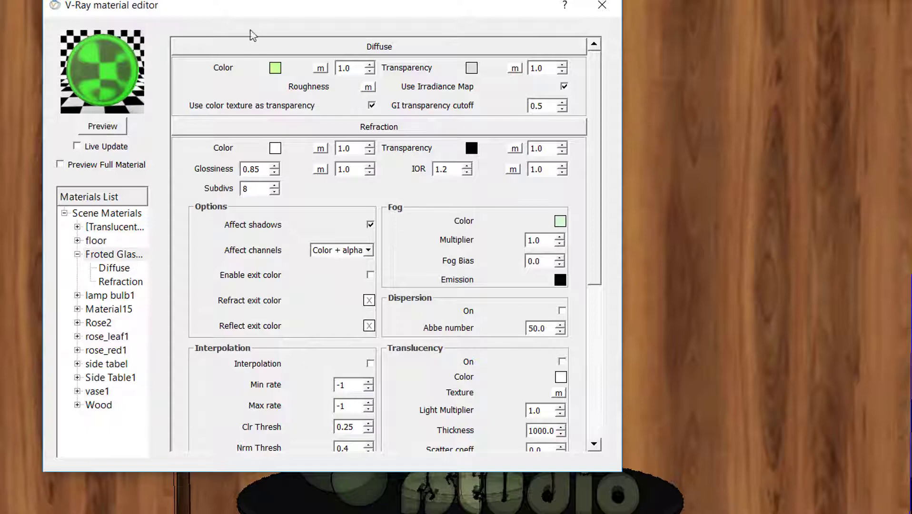
Lower the refraction Fog Multiplier to 0.5, preview, then set it to 0.2 and preview again
drag(245, 6, 362, 8)
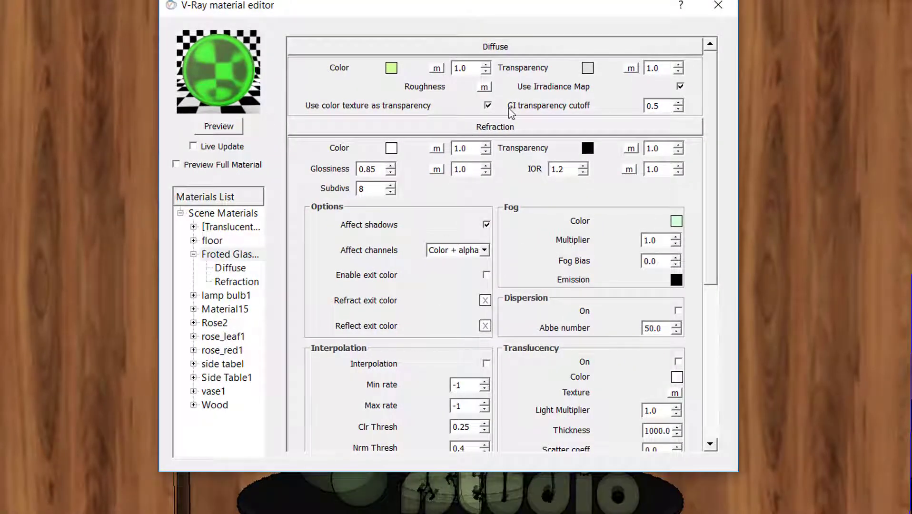
click(494, 48)
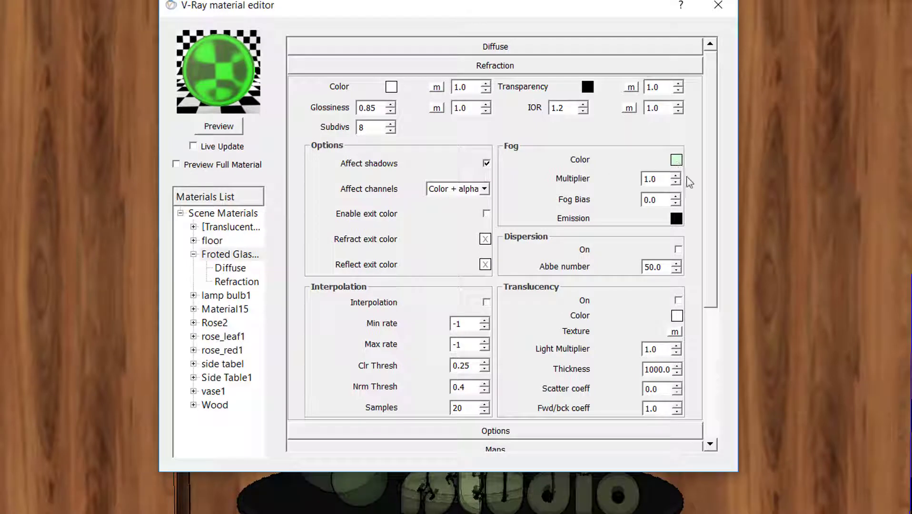
drag(666, 182, 653, 179)
text(.5)
click(227, 133)
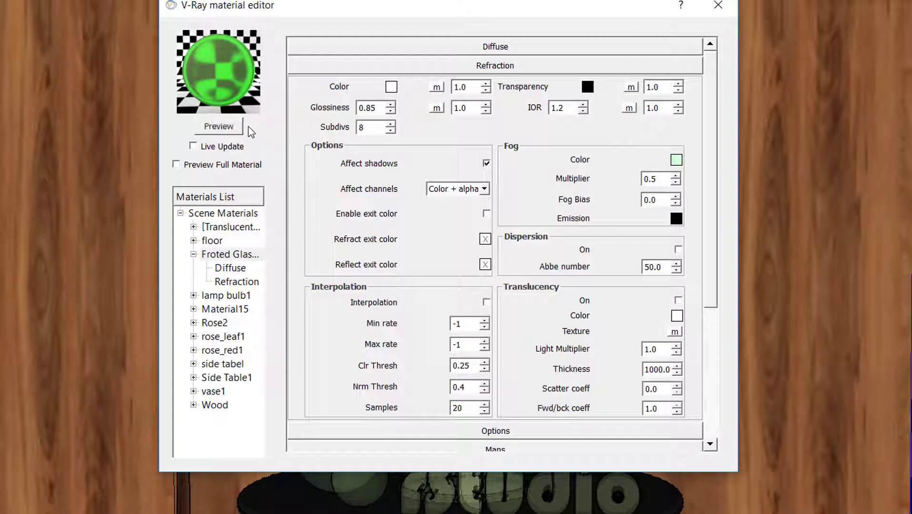
click(221, 128)
key(Return)
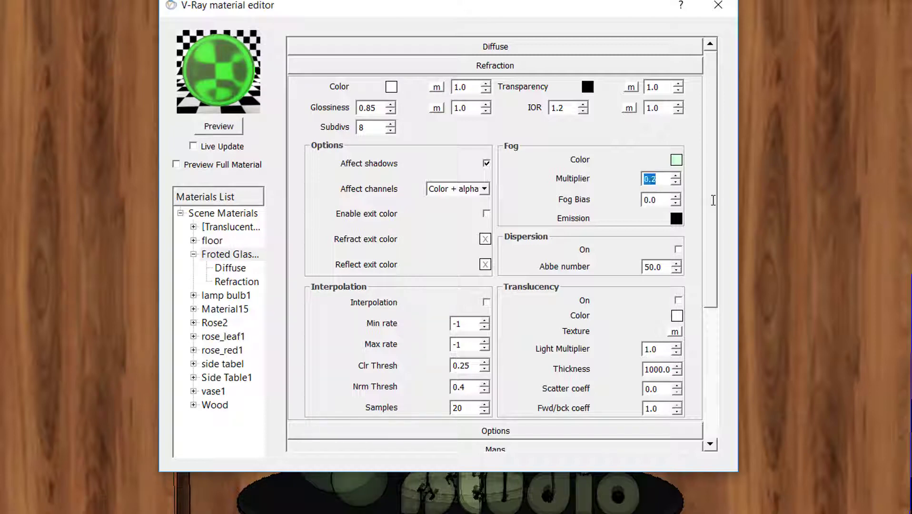
click(222, 128)
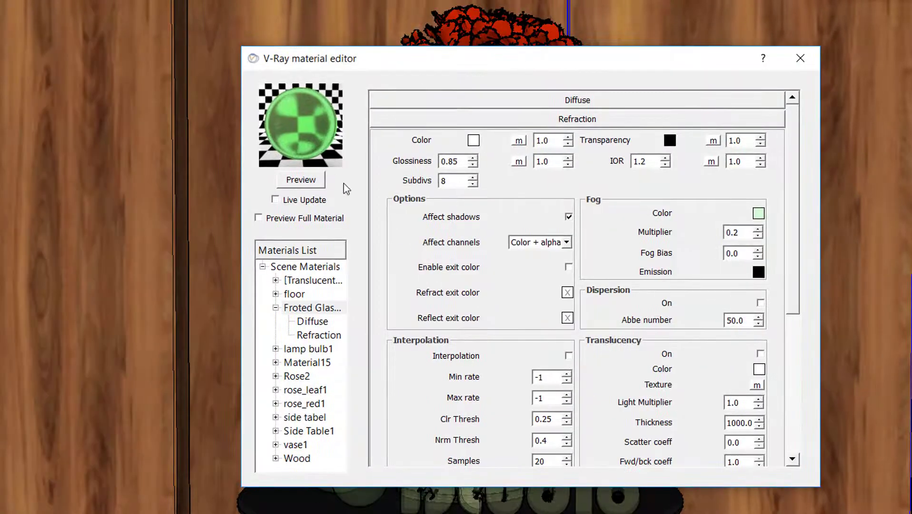
drag(517, 65, 410, 54)
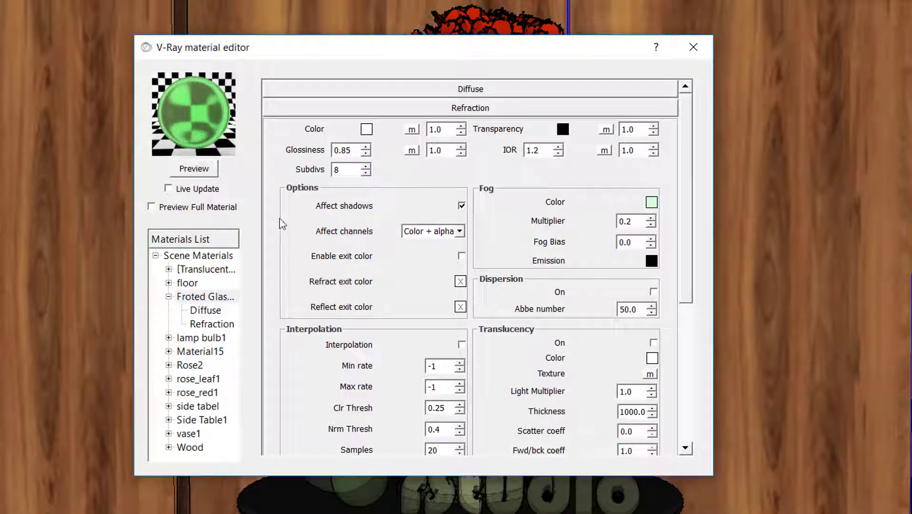
drag(509, 55, 429, 22)
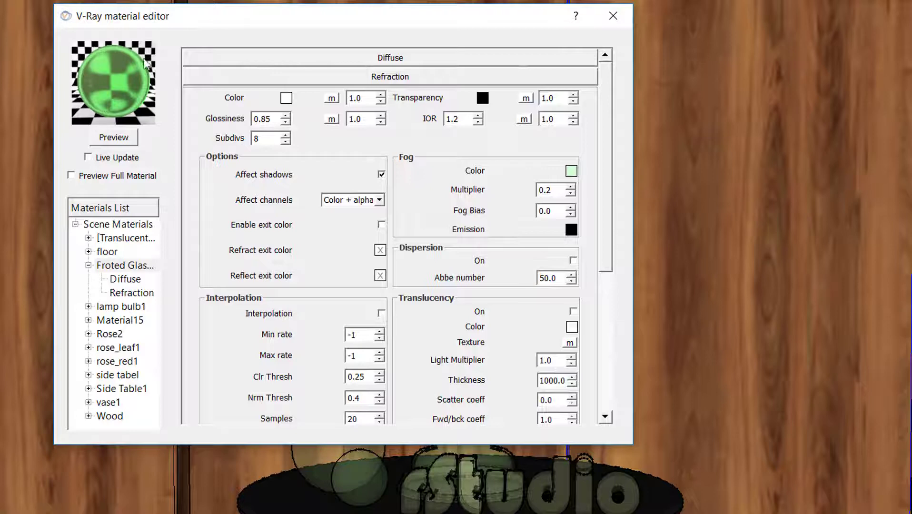
Create a Reflection layer on Froted Glass and refresh the material preview
right_click(130, 270)
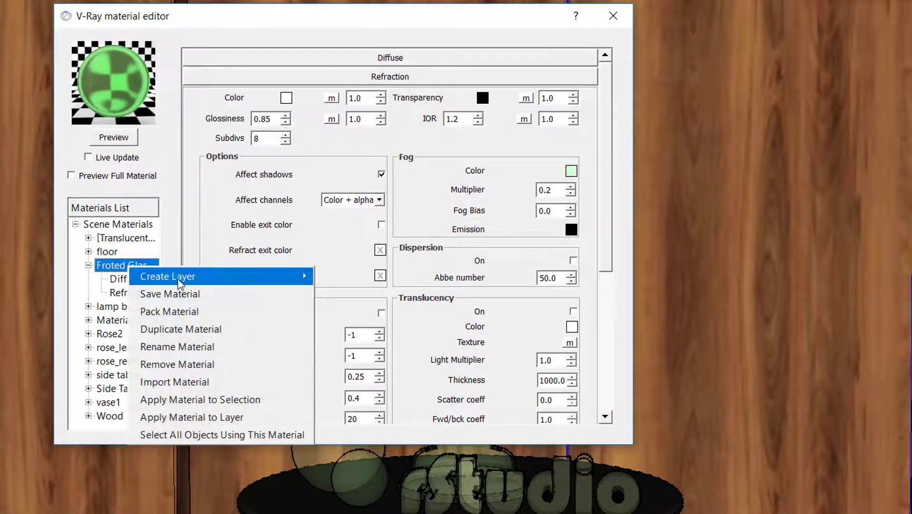
mouse_move(179, 278)
click(355, 297)
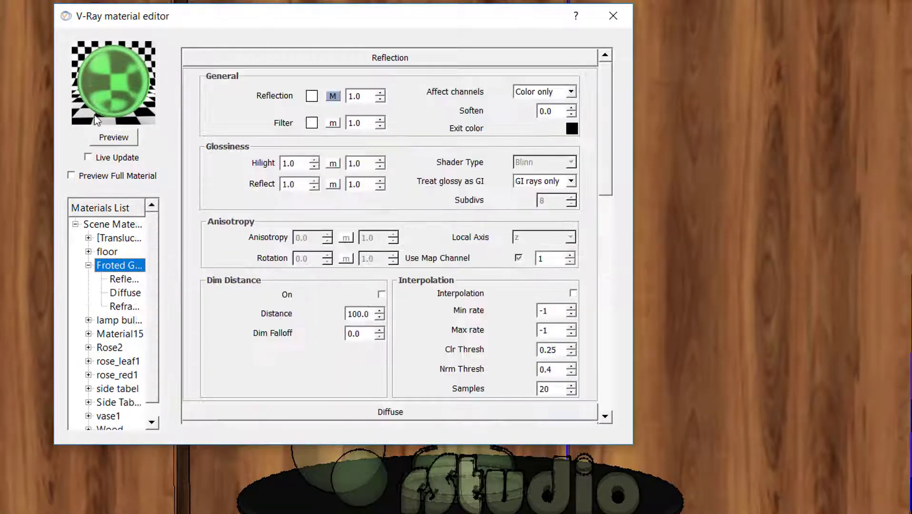
click(119, 139)
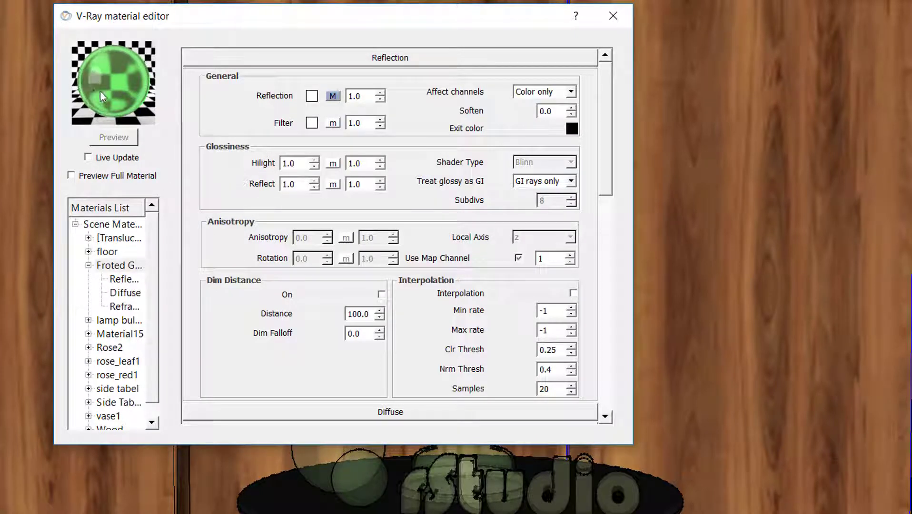
double_click(288, 163)
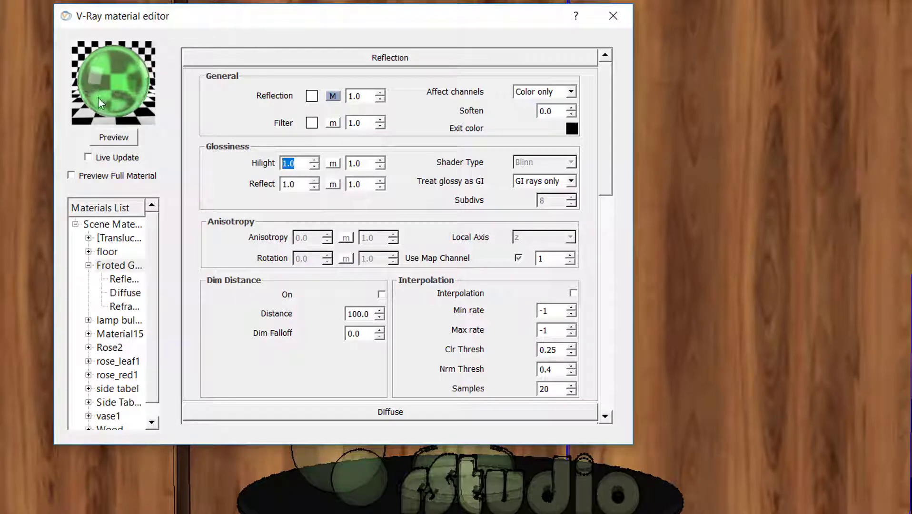
click(369, 60)
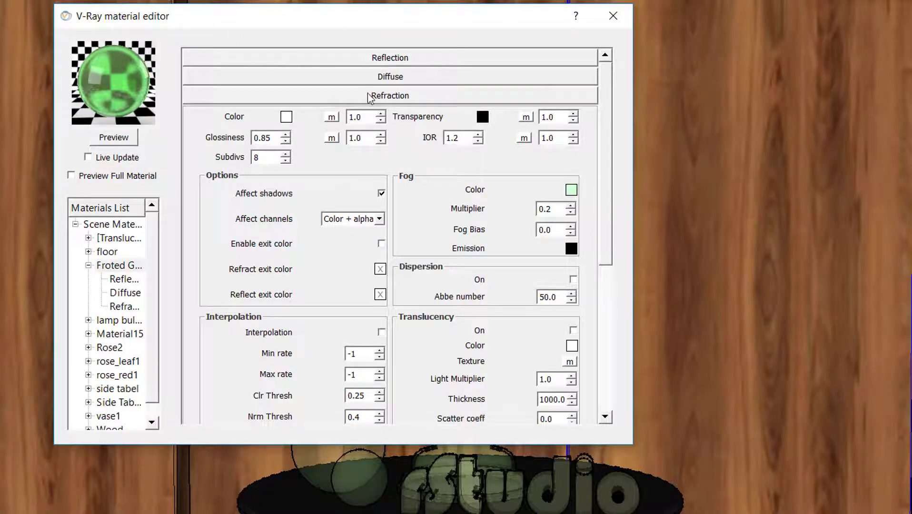
Set Hilight and Reflect glossiness to 0.85 and reflection Subdivs to 16, previewing the blur
click(372, 60)
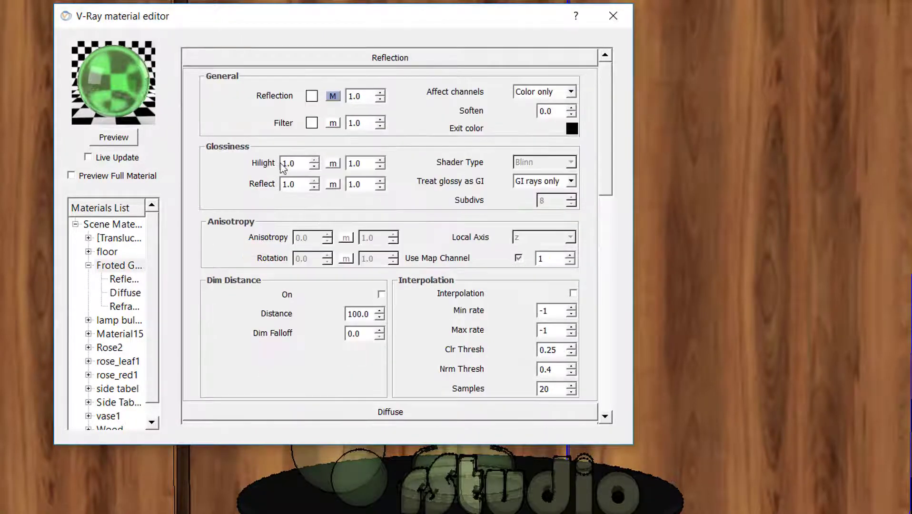
click(313, 165)
text(.)
text(85)
key(Tab)
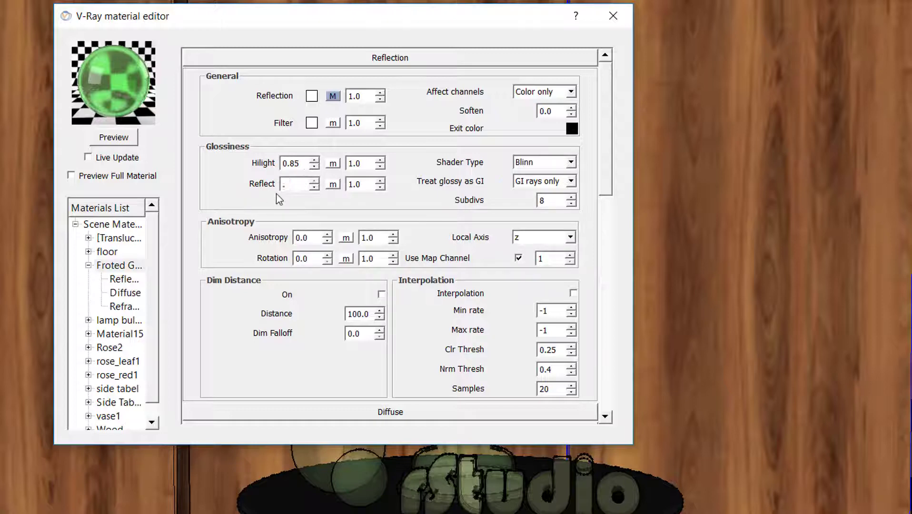
key(Return)
click(102, 138)
double_click(543, 201)
key(Return)
click(379, 59)
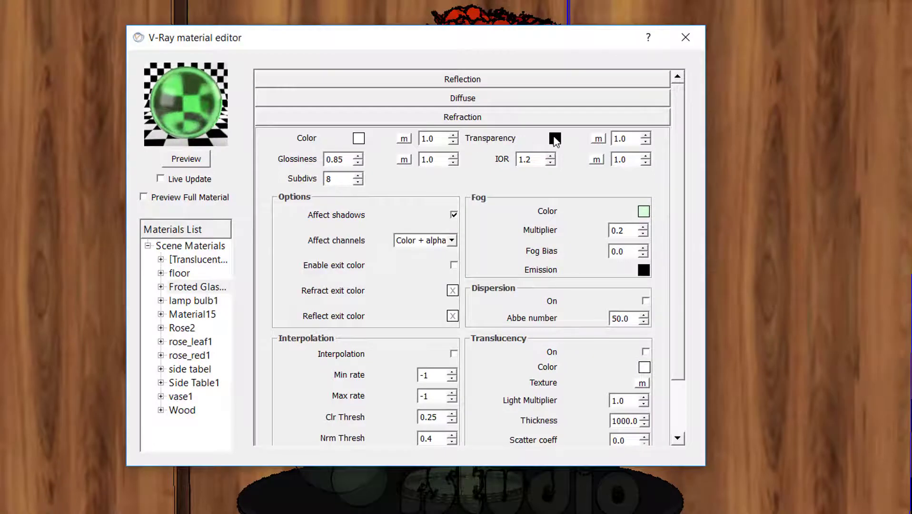
Change the refraction transparency from black to light grey 213 and refresh the preview
click(555, 138)
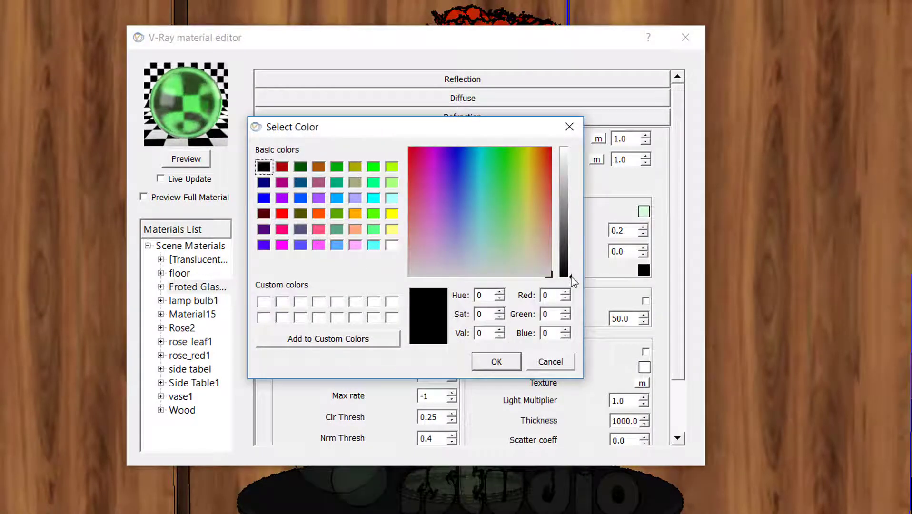
drag(570, 277, 577, 170)
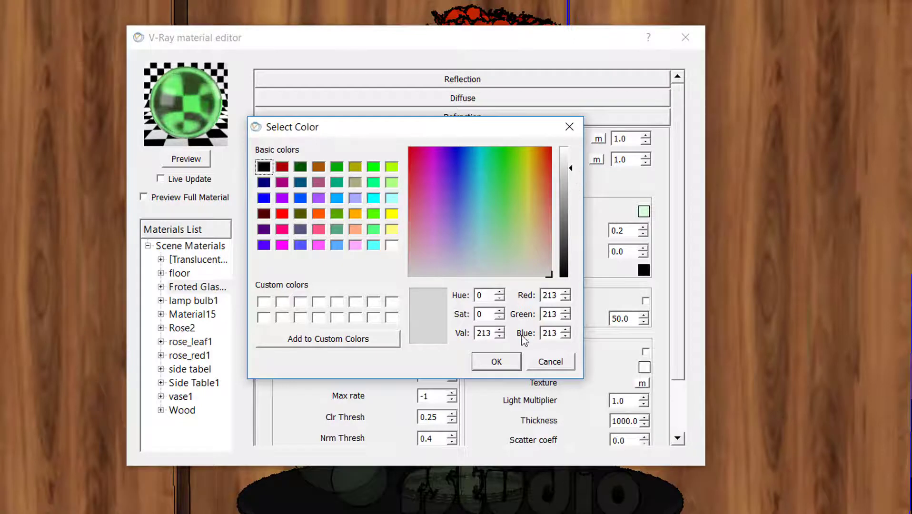
click(496, 362)
click(194, 161)
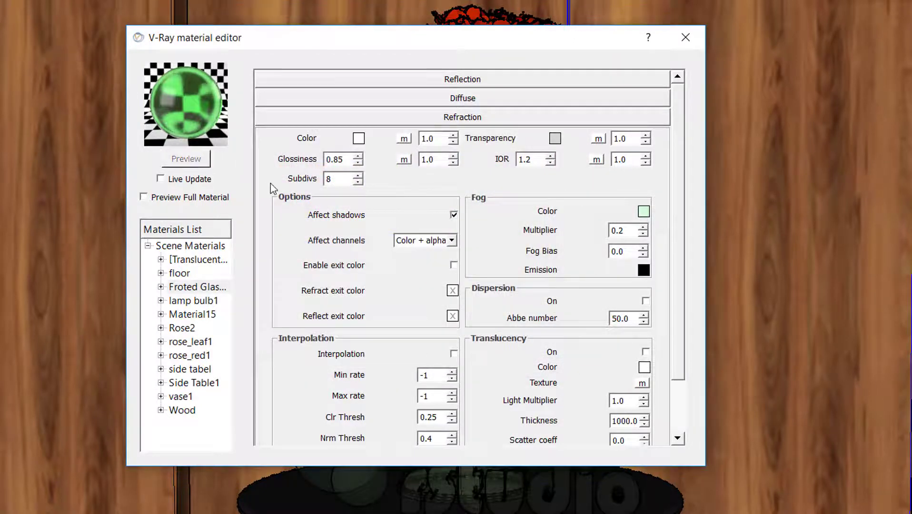